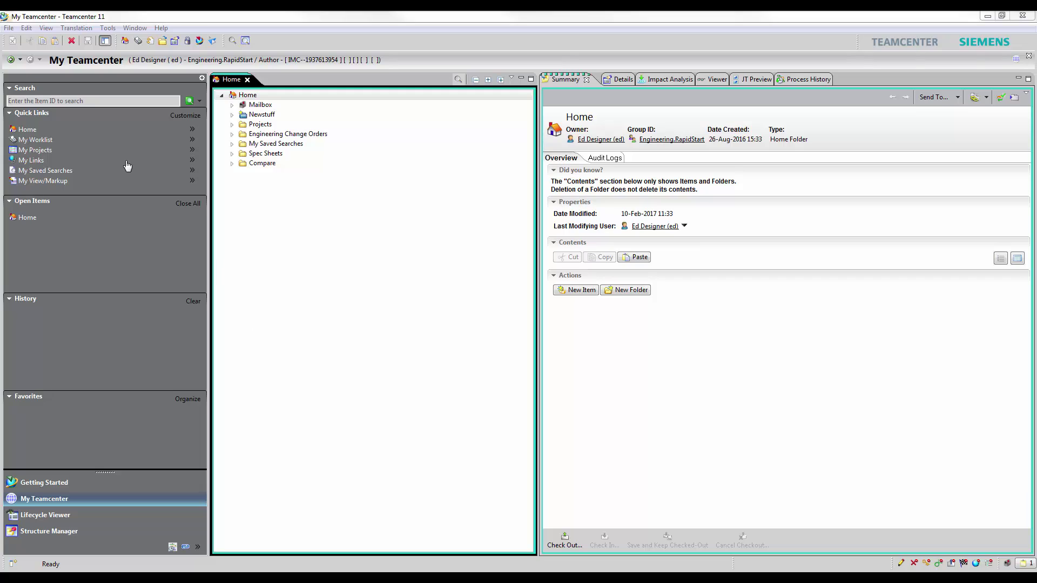
Search for the Side Auger assembly by item ID PE-S000359
left_click(115, 102)
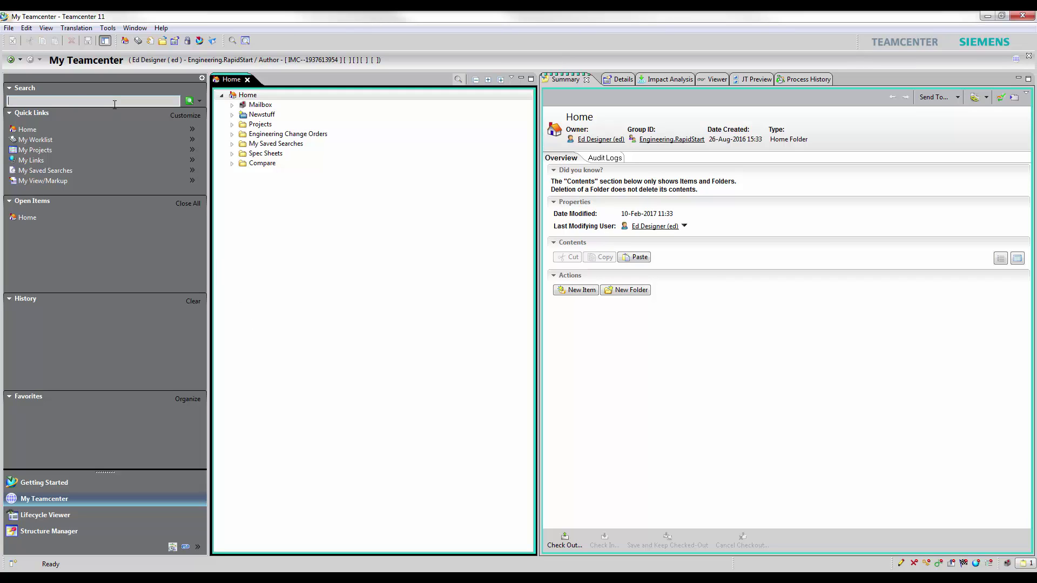
type("PE-S000359")
key("Return")
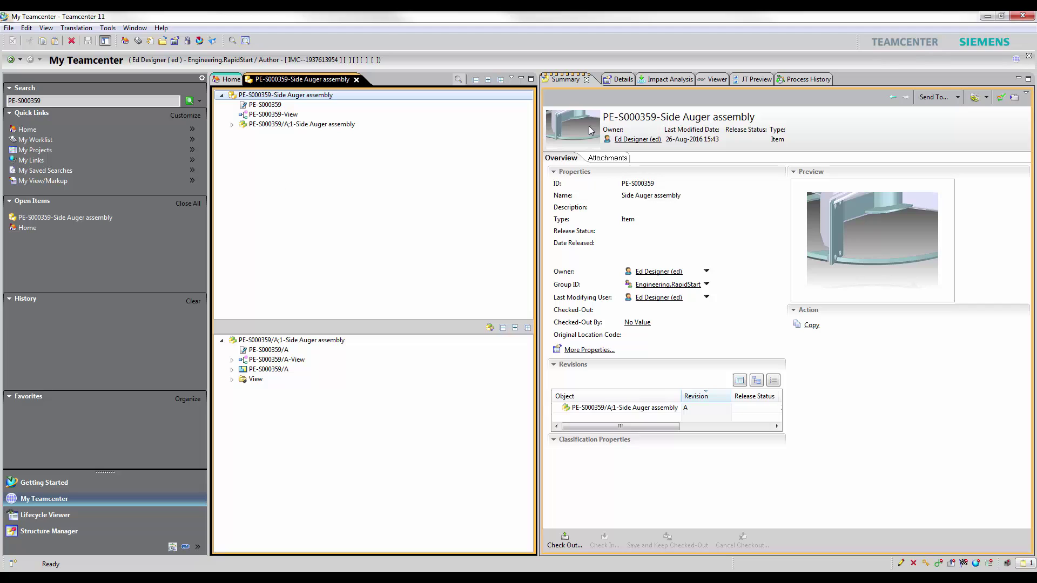
Run Impact Analysis at All Levels and select both Snow Blower and Snow Blower mk2
left_click(670, 85)
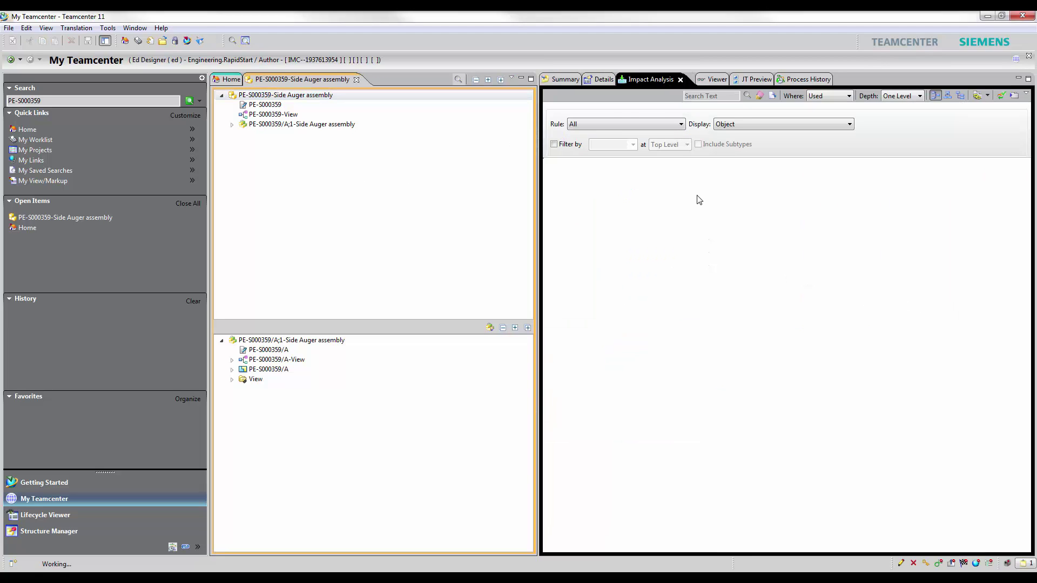
left_click(918, 96)
left_click(899, 115)
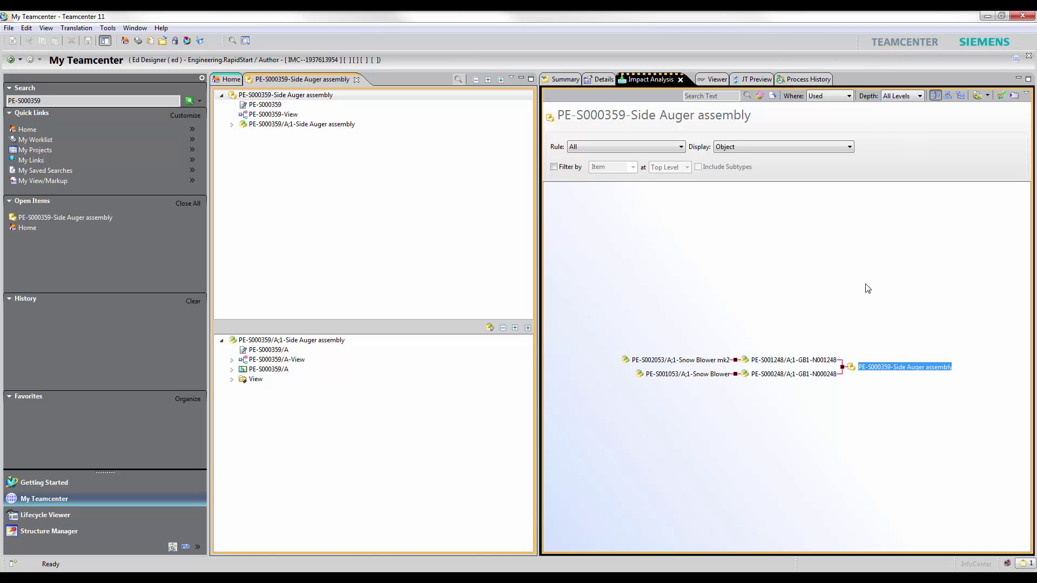
left_click(697, 374)
left_click(689, 360, "ctrl")
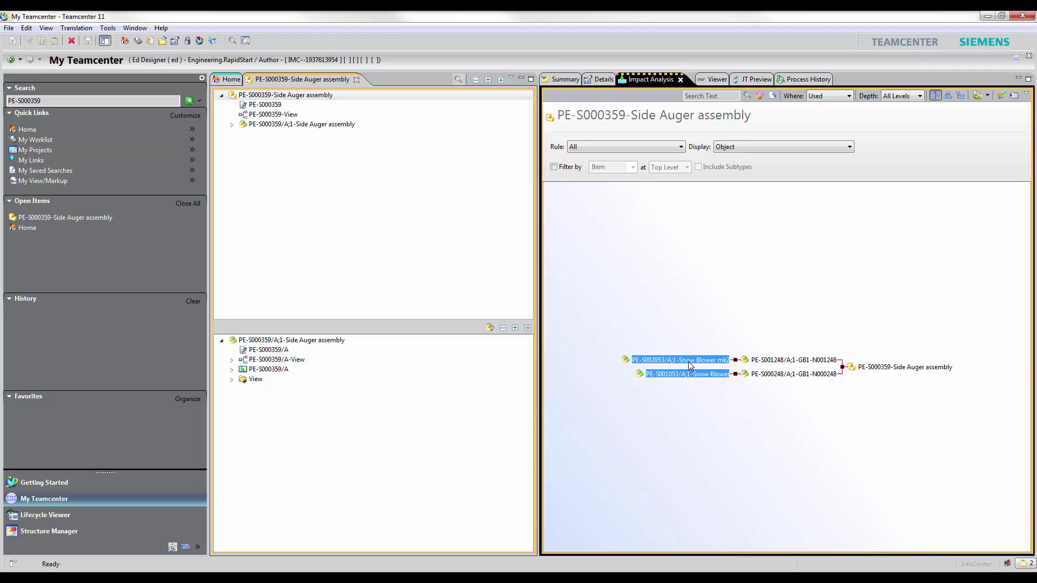
Paste both Snow Blowers into Favorites and open Snow Blower PE-S001053 in Structure Manager
left_click(191, 400)
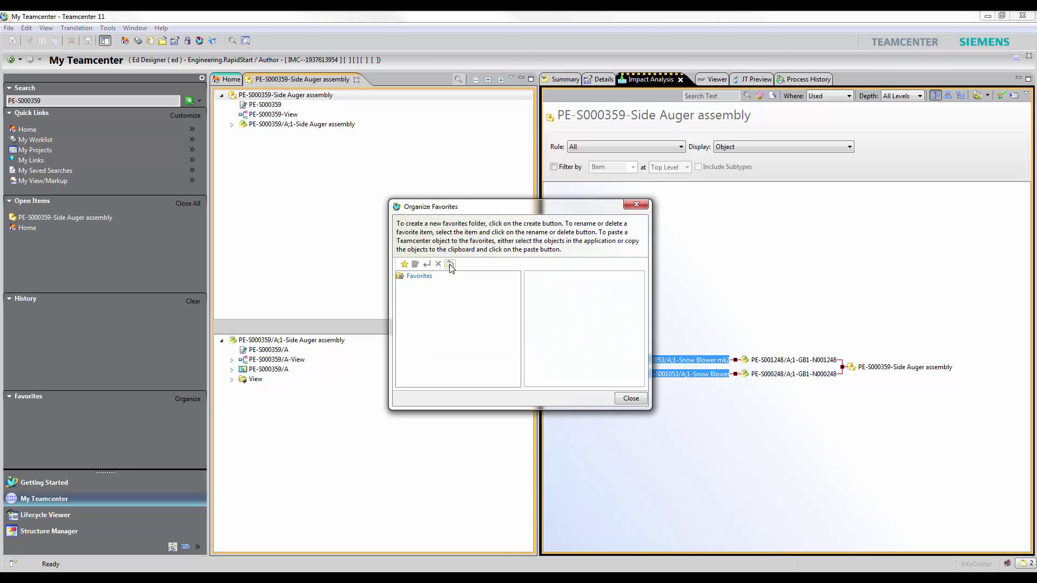
left_click(450, 264)
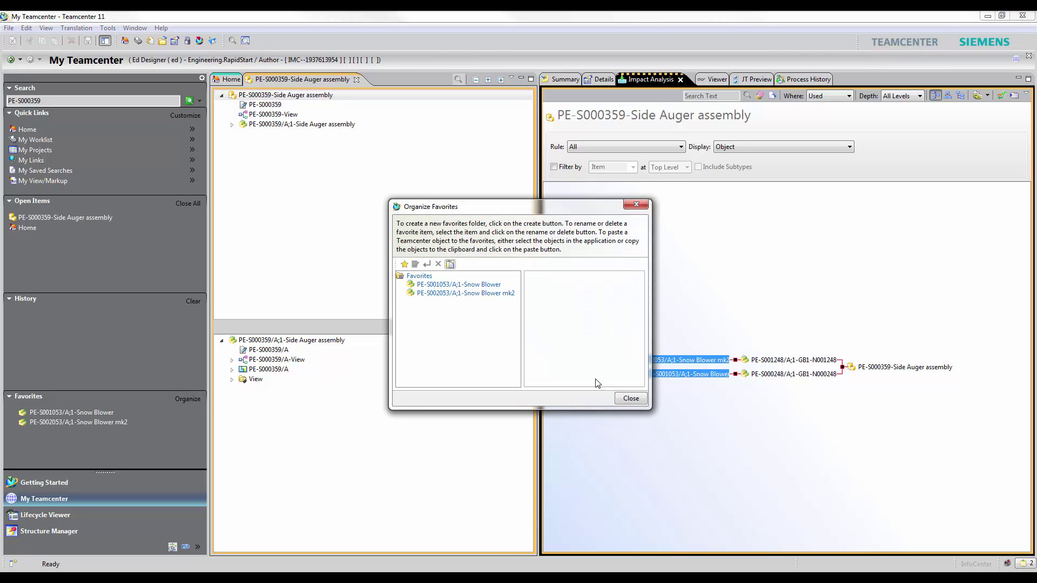
left_click(632, 399)
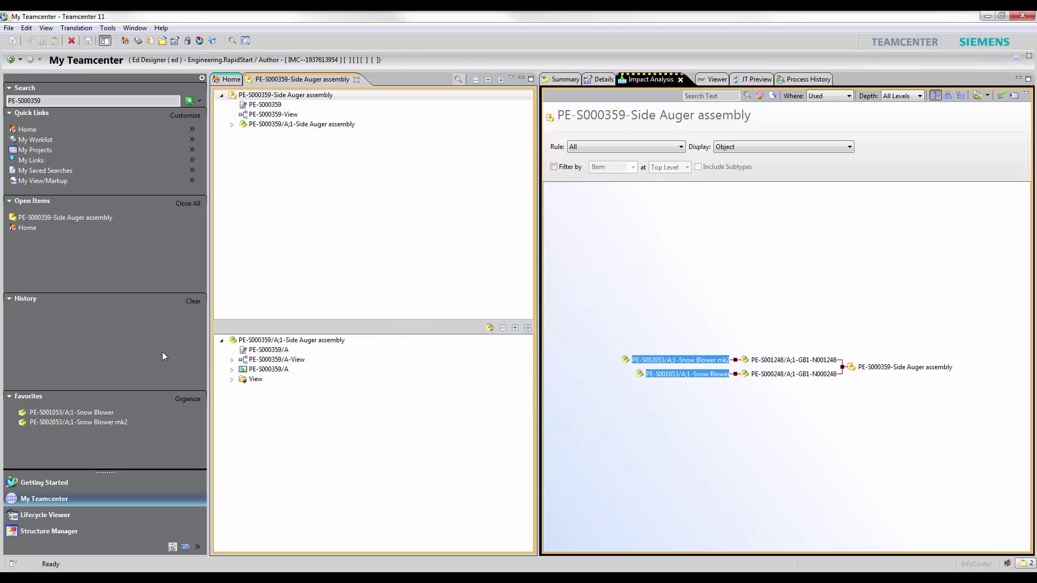
double_click(84, 412)
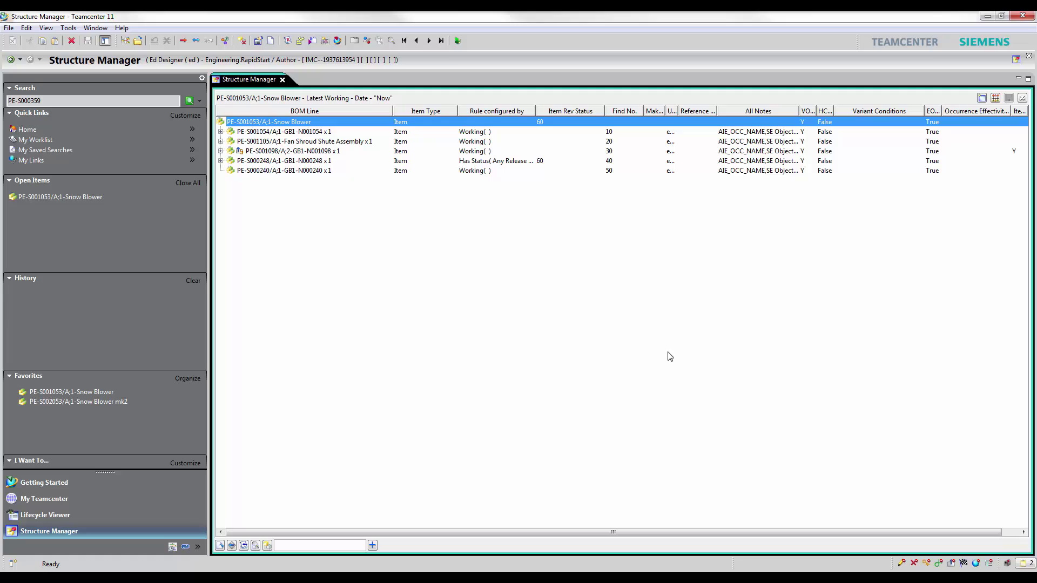
Load Snow Blower mk2 into a split second pane and hide the navigation area for full width
left_click(995, 99)
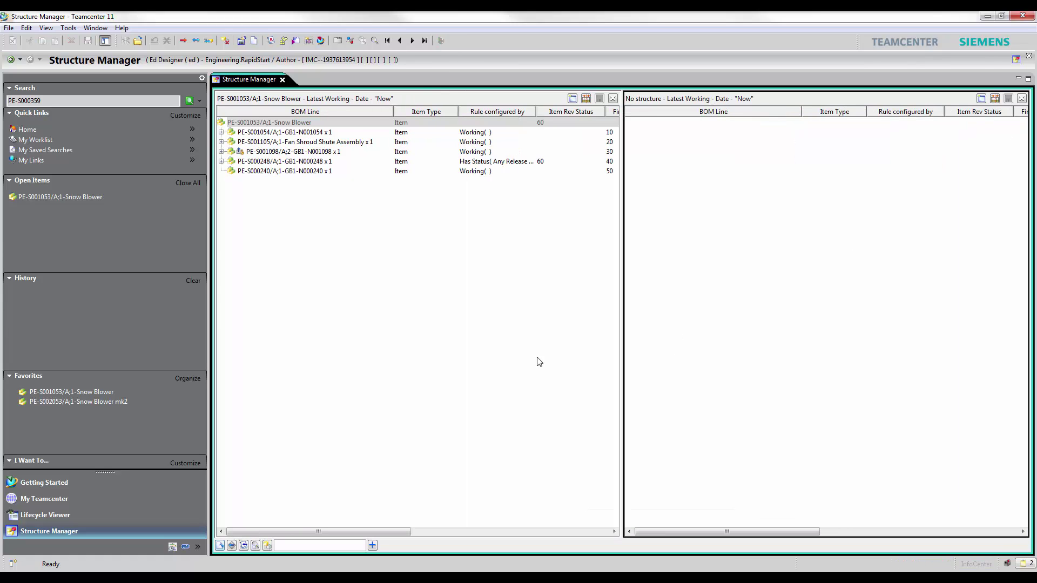
left_click(115, 405)
double_click(115, 406)
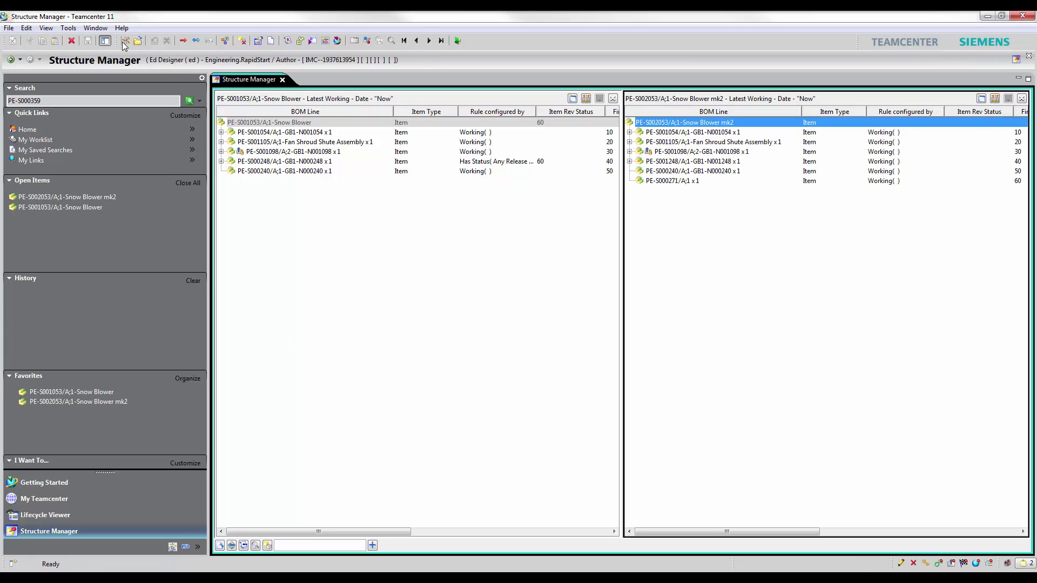
left_click(105, 40)
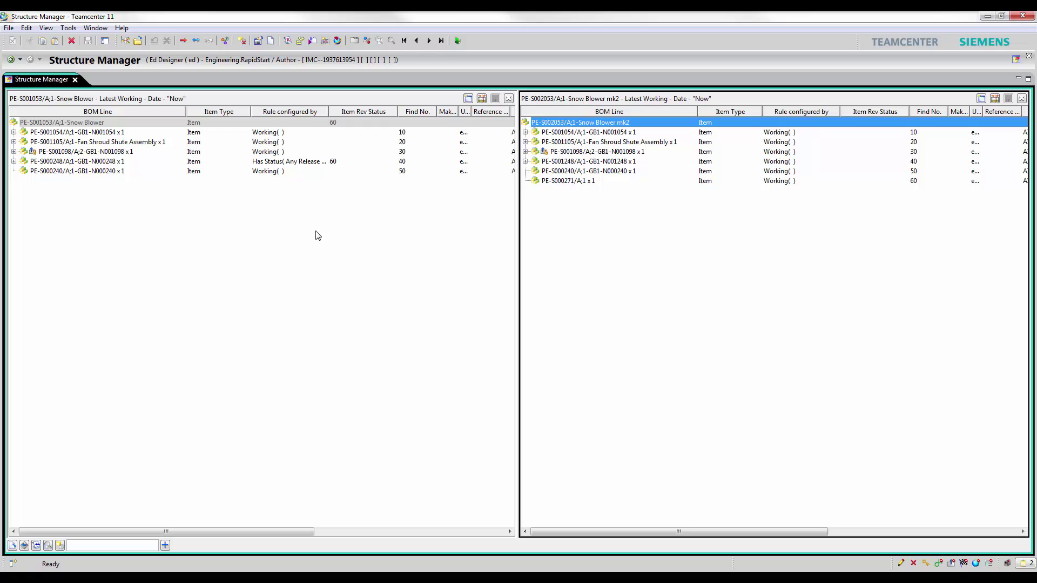
left_click(318, 235)
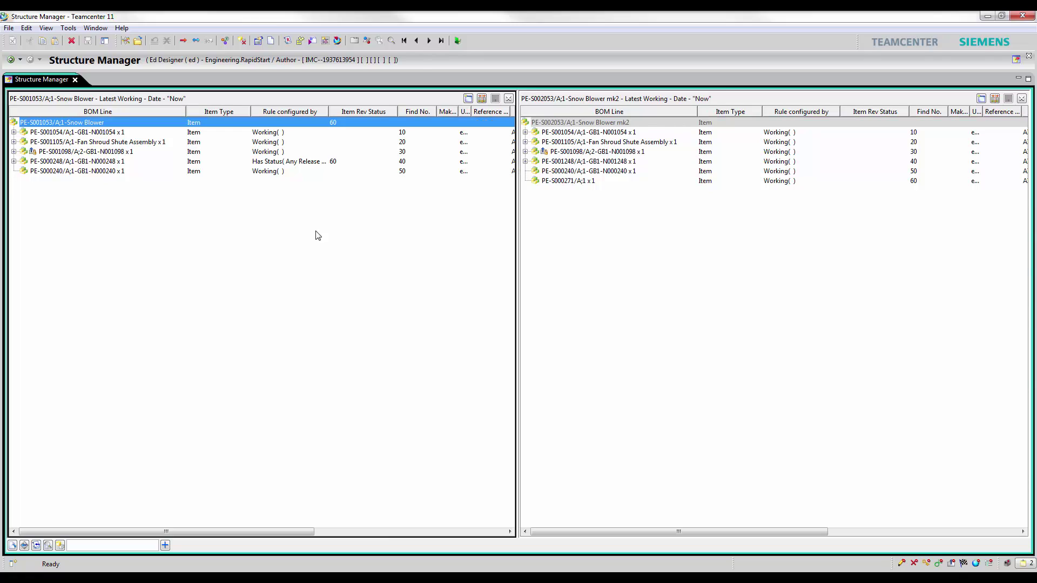
left_click(355, 41)
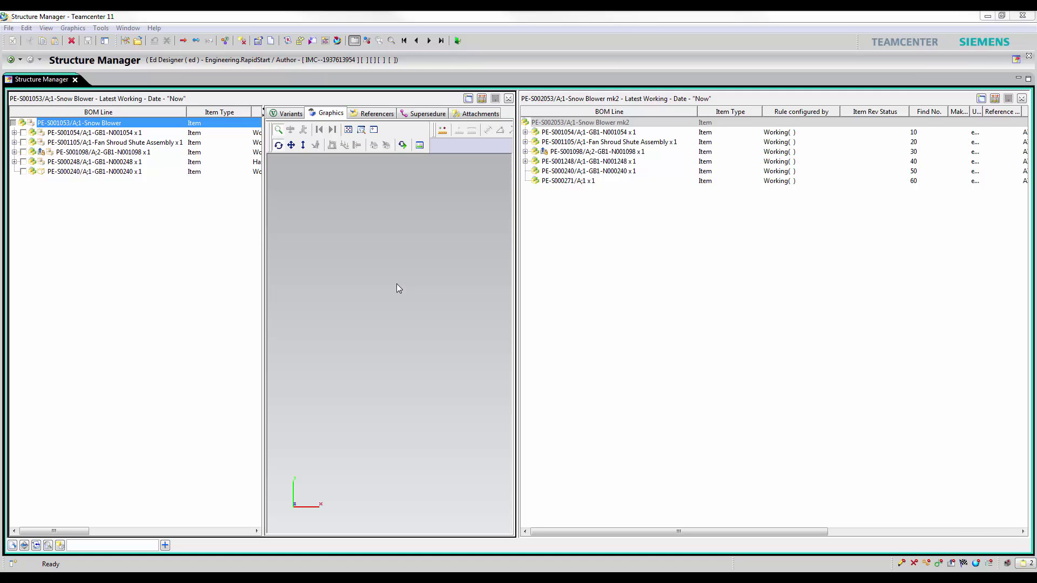
left_click(14, 124)
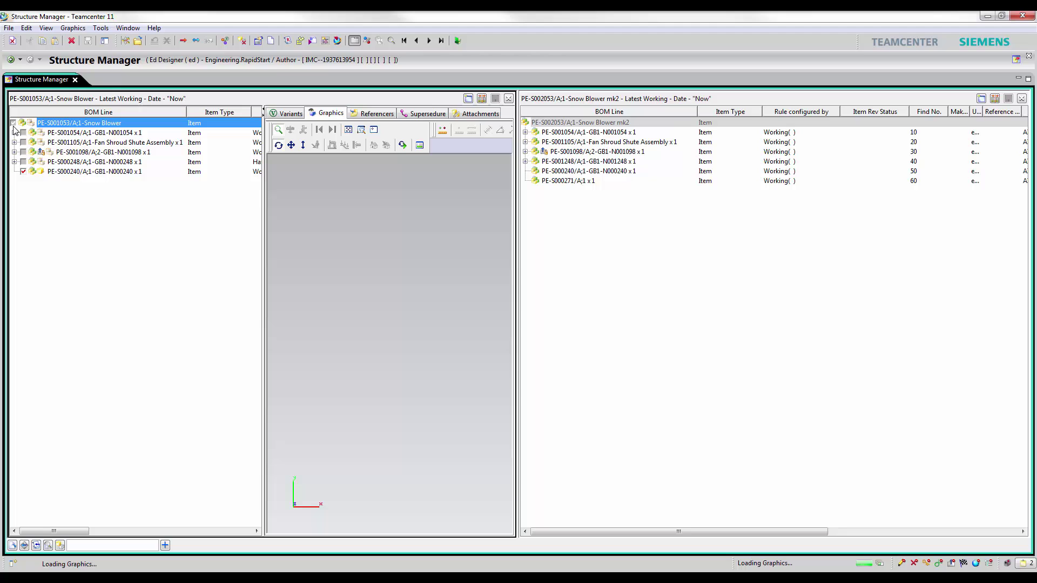
left_click(379, 438)
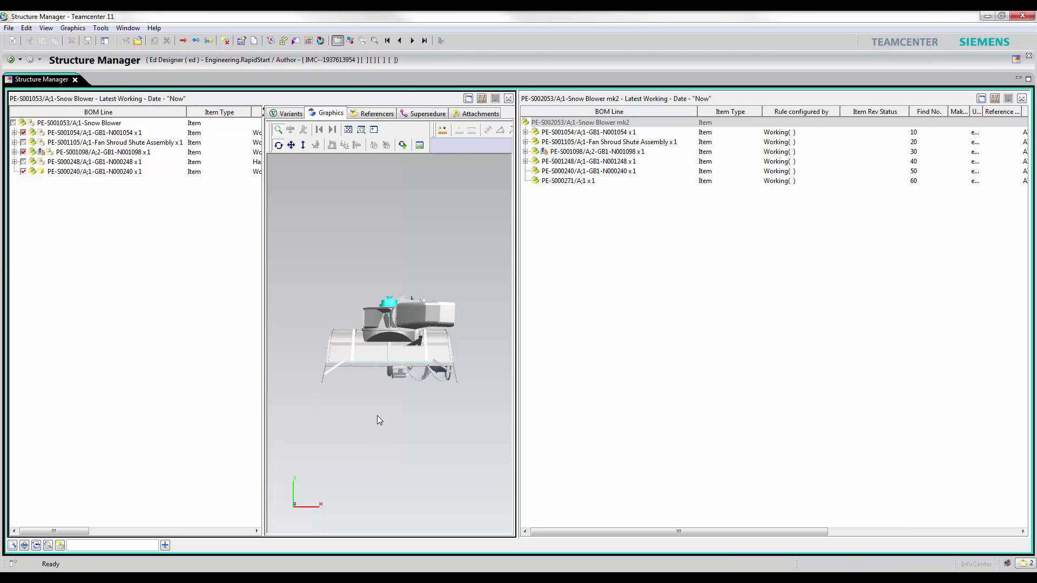
left_click_drag(372, 436, 330, 272)
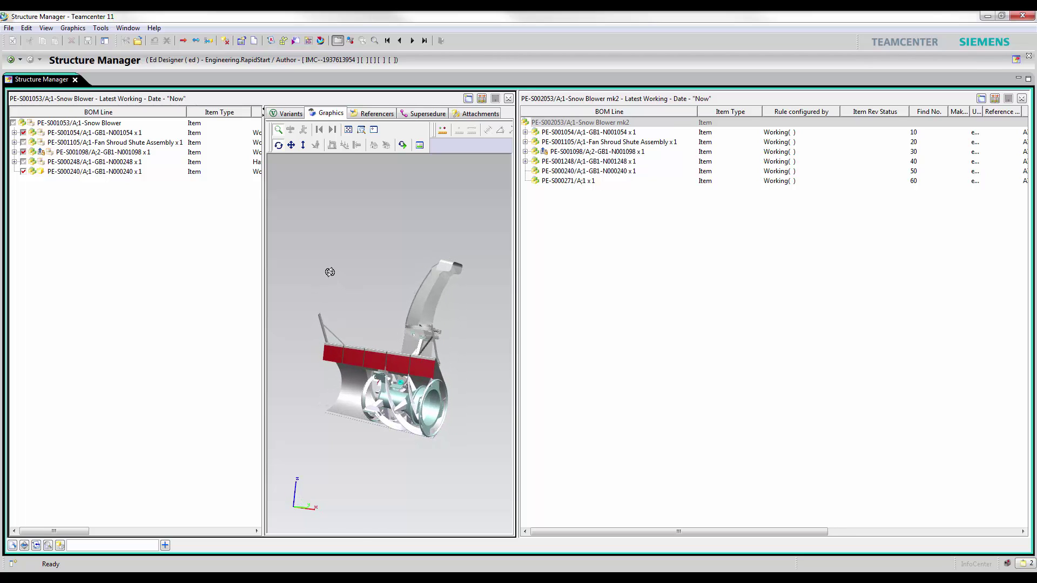
left_click(697, 301)
left_click(352, 41)
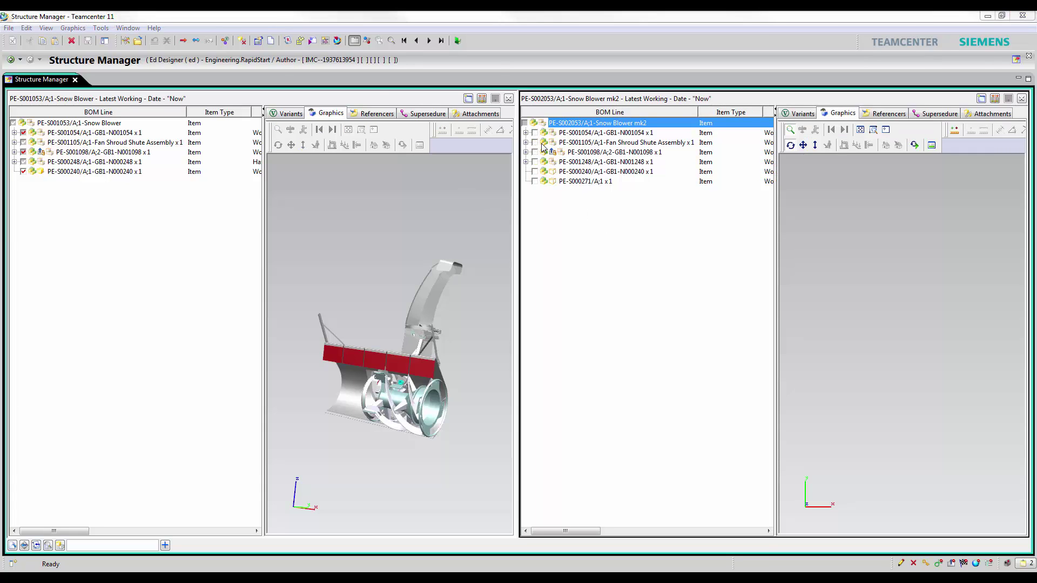
left_click(524, 123)
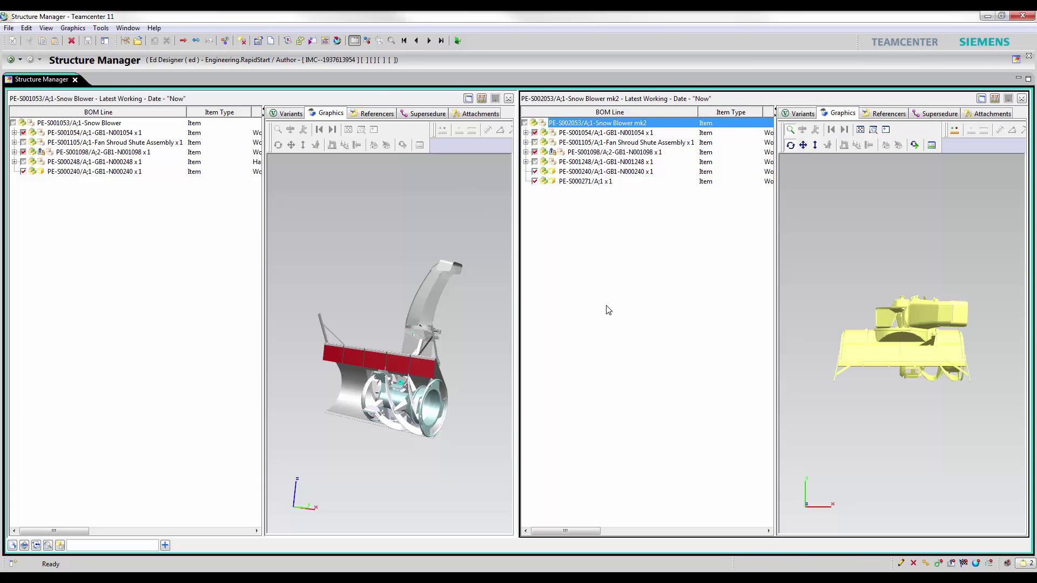
left_click(873, 448)
left_click_drag(877, 461, 852, 294)
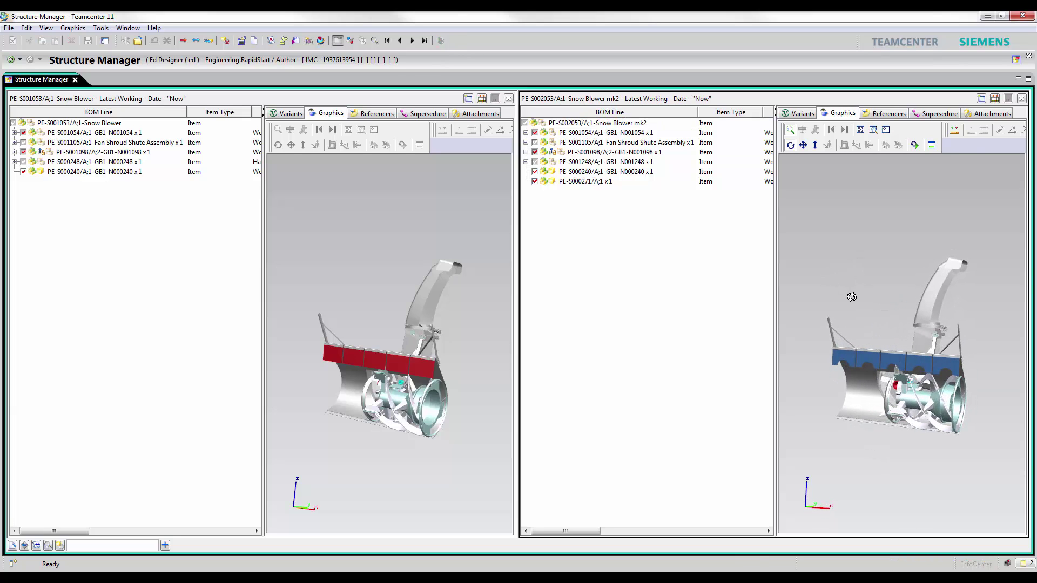
left_click(337, 41)
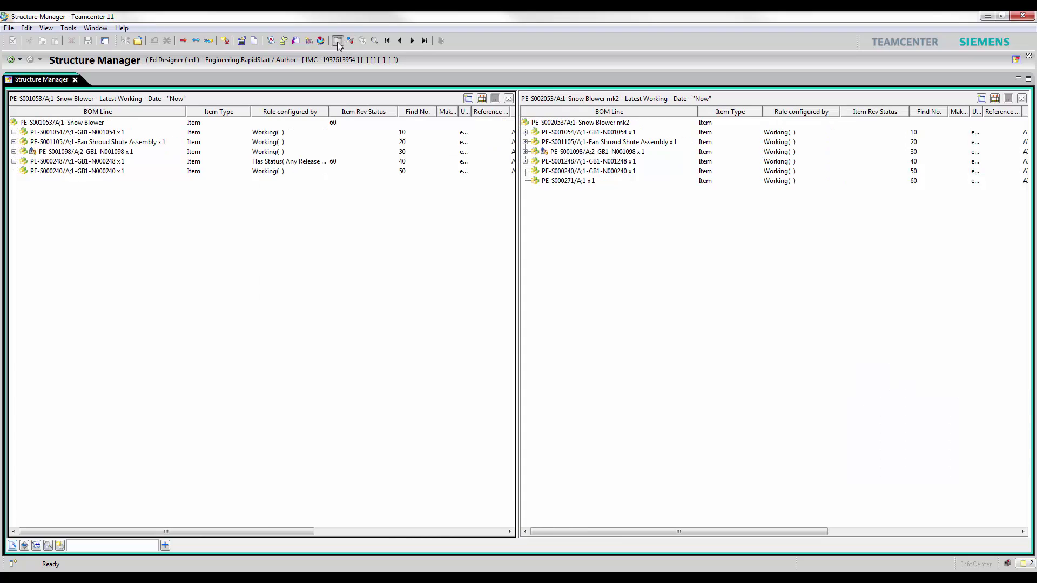
Run Tools > Compare between the Snow Blower and Snow Blower mk2 BOMs
left_click(69, 28)
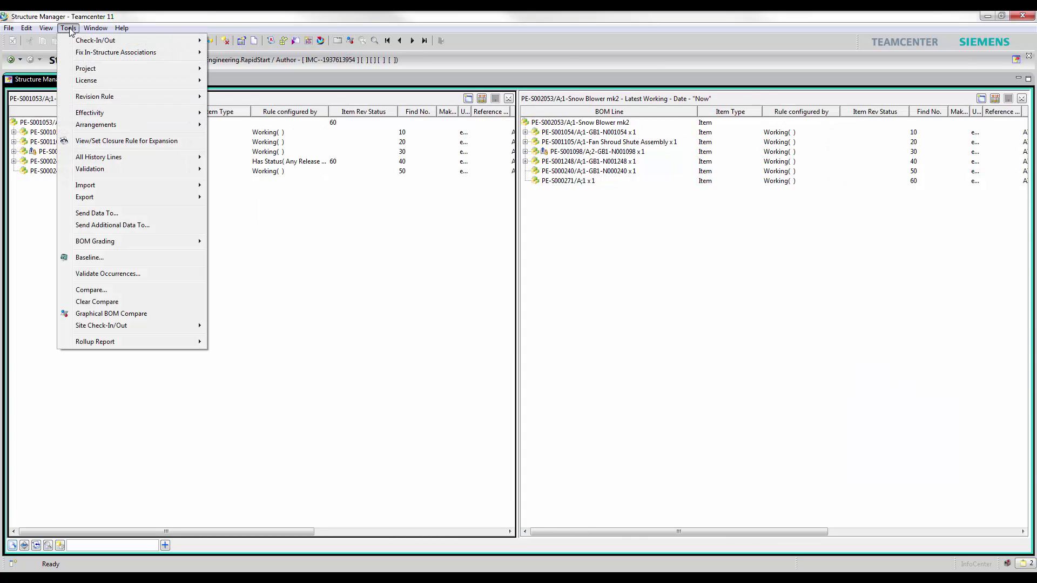
left_click(115, 293)
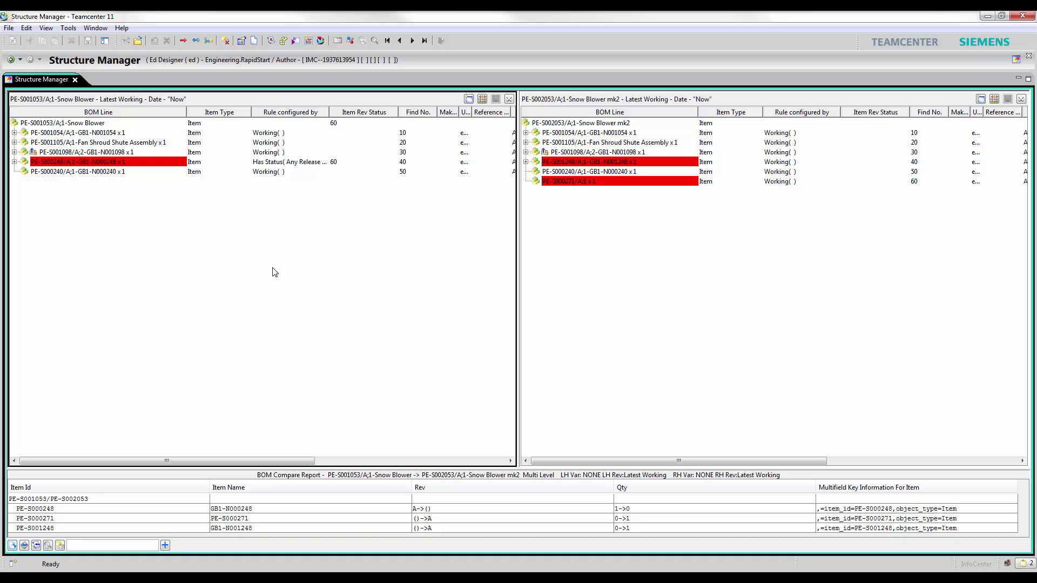
Generate a PS - BOM Structure report from the Snow Blower top BOM line
right_click(88, 126)
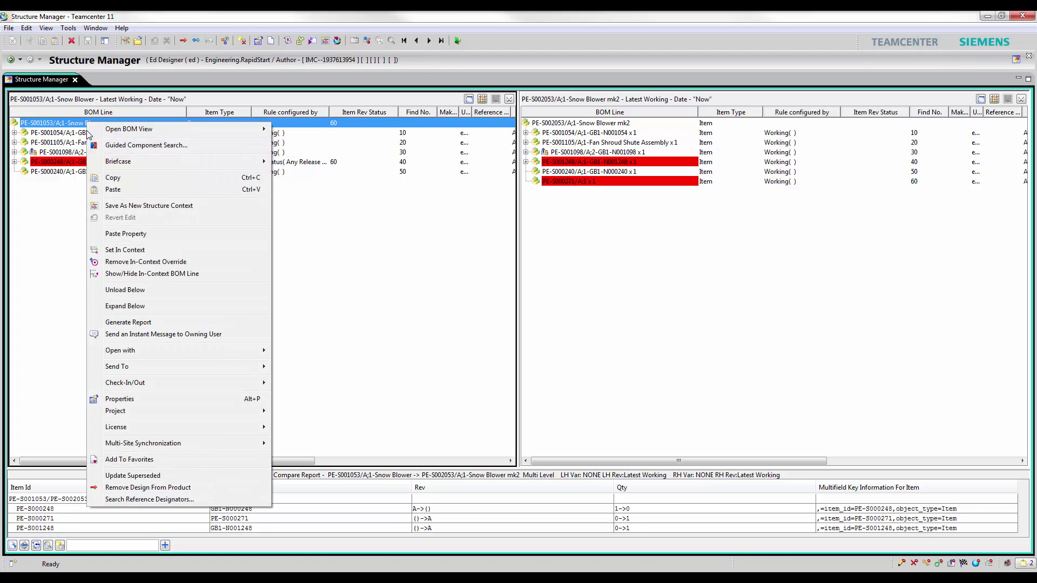
left_click(147, 323)
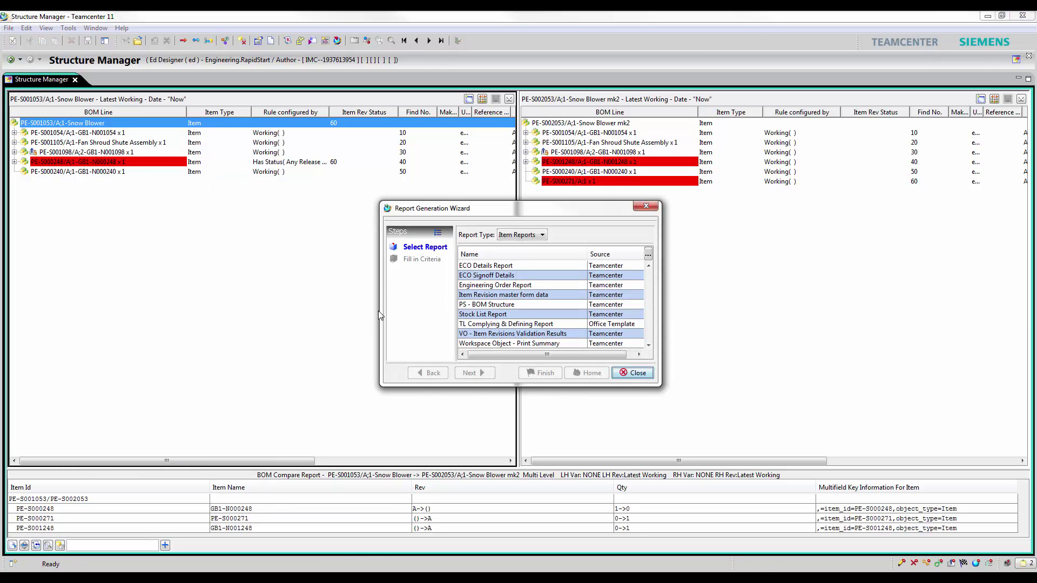
left_click(511, 306)
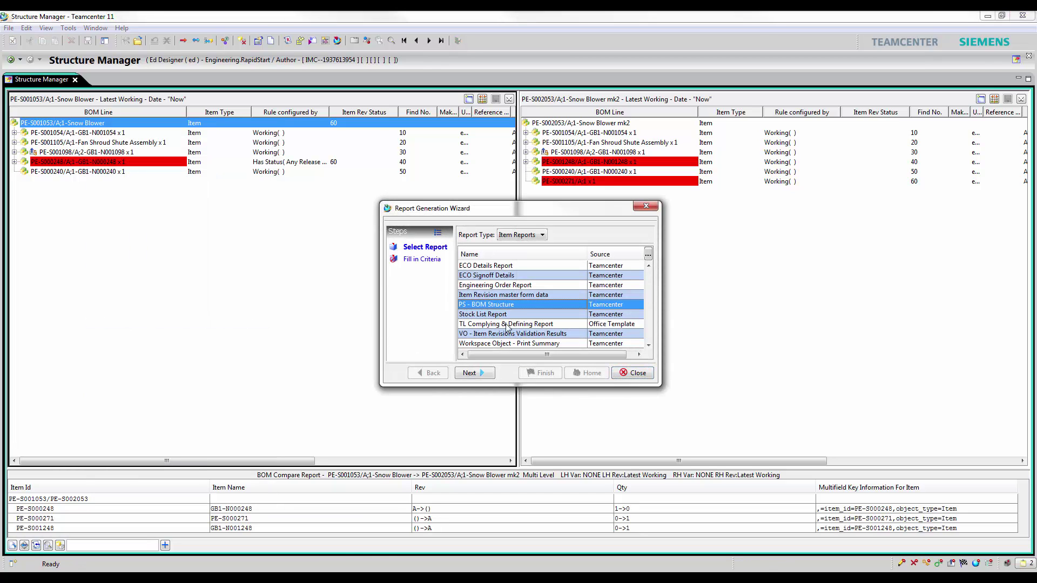
left_click(469, 372)
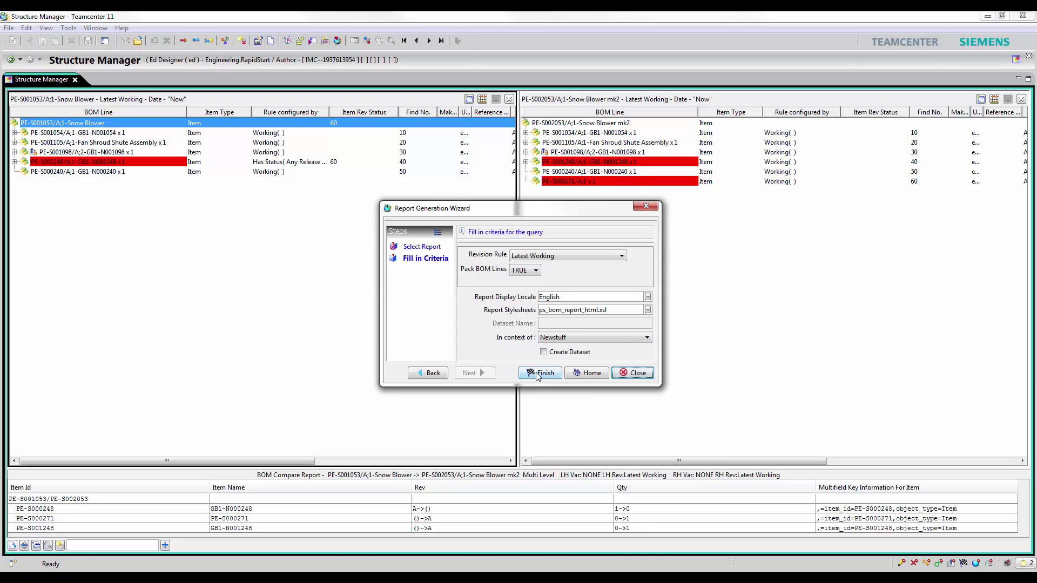
left_click(538, 374)
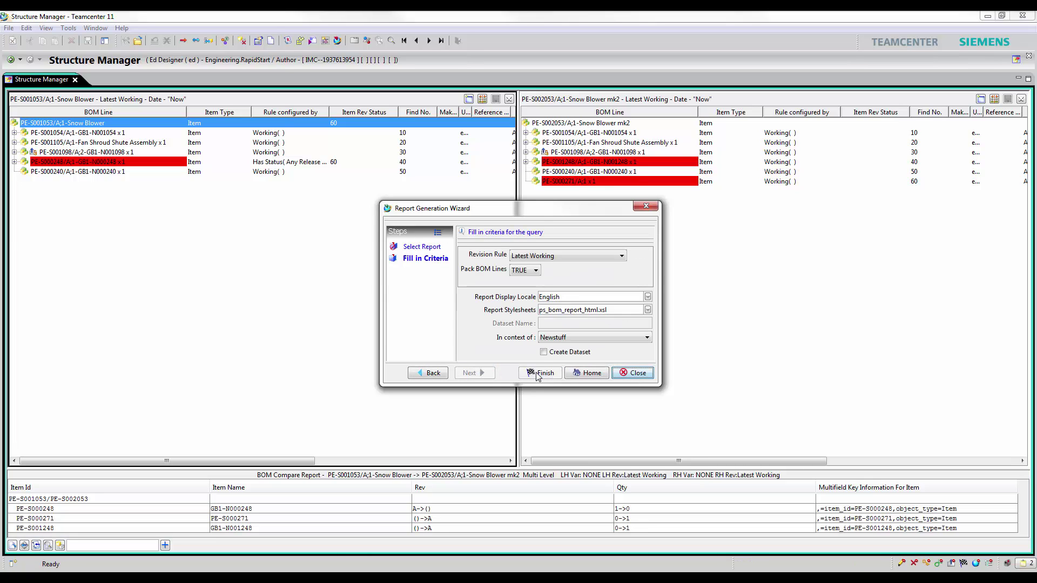